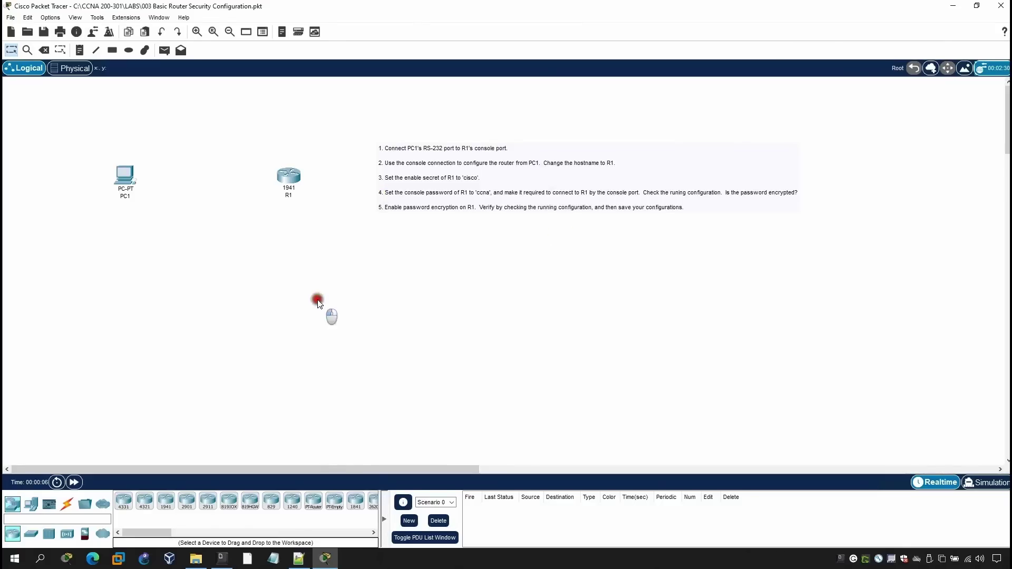
# Connect a console cable from PC1's RS 232 port to R1's Console port, retrying once.
pyautogui.click(67, 504)
pyautogui.click(144, 501)
pyautogui.click(128, 175)
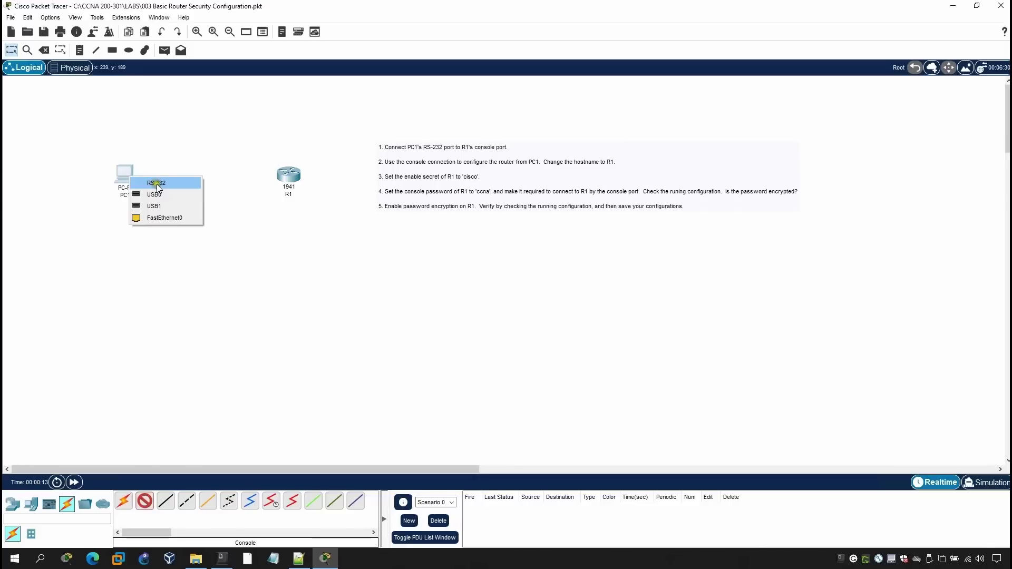
pyautogui.click(158, 185)
pyautogui.click(287, 174)
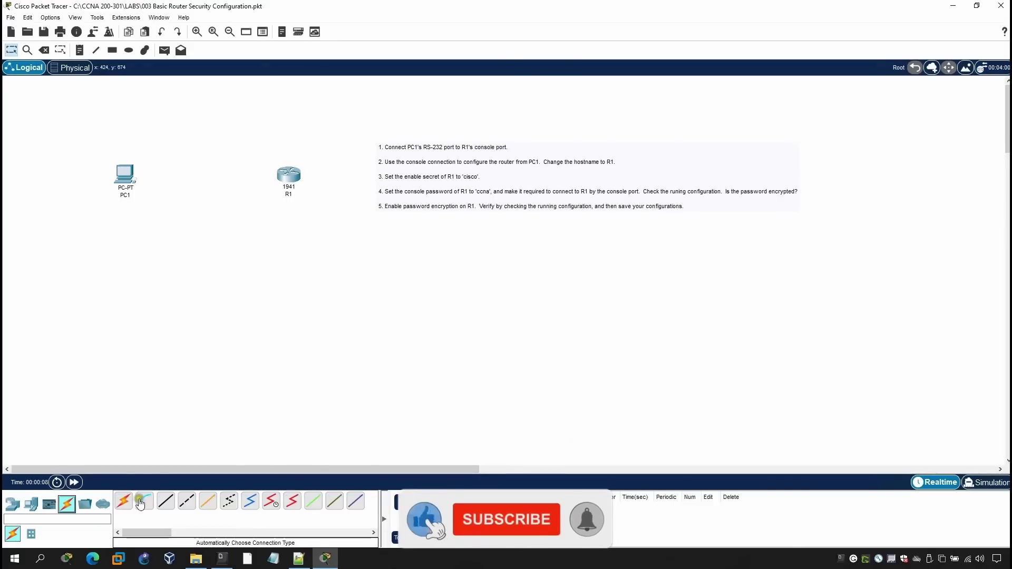
pyautogui.click(141, 503)
pyautogui.click(129, 176)
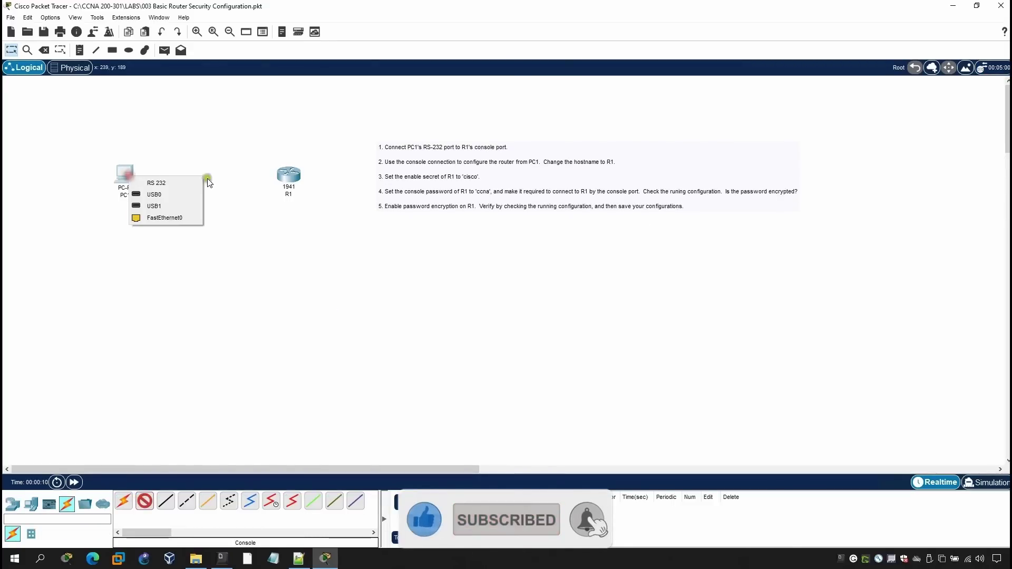
pyautogui.click(156, 185)
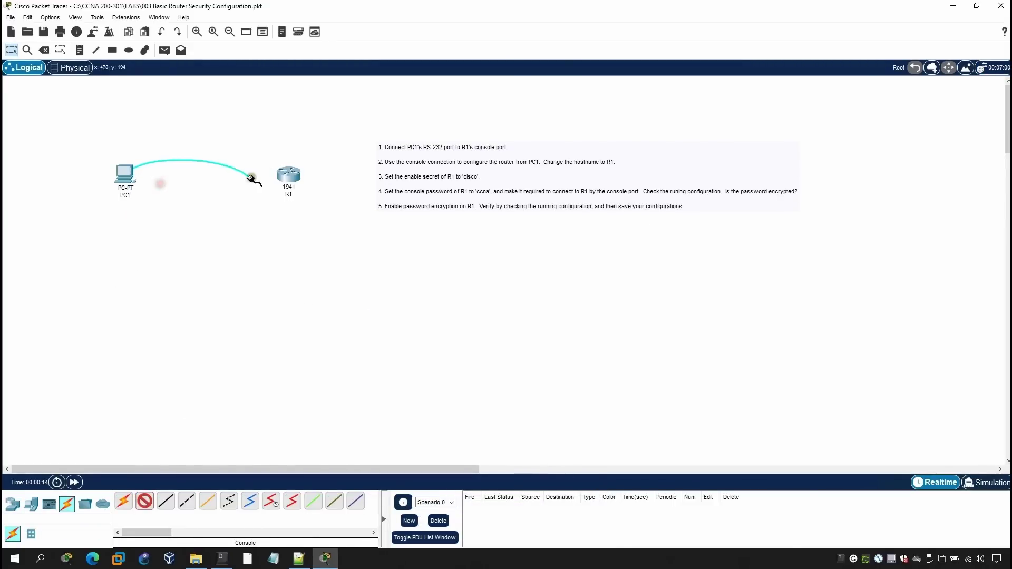
pyautogui.click(286, 172)
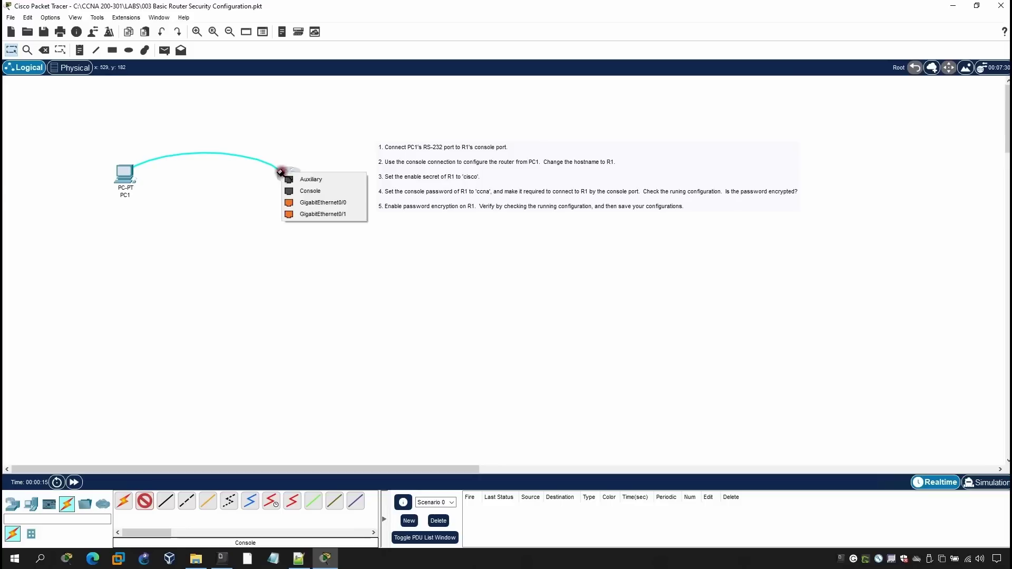
pyautogui.click(312, 193)
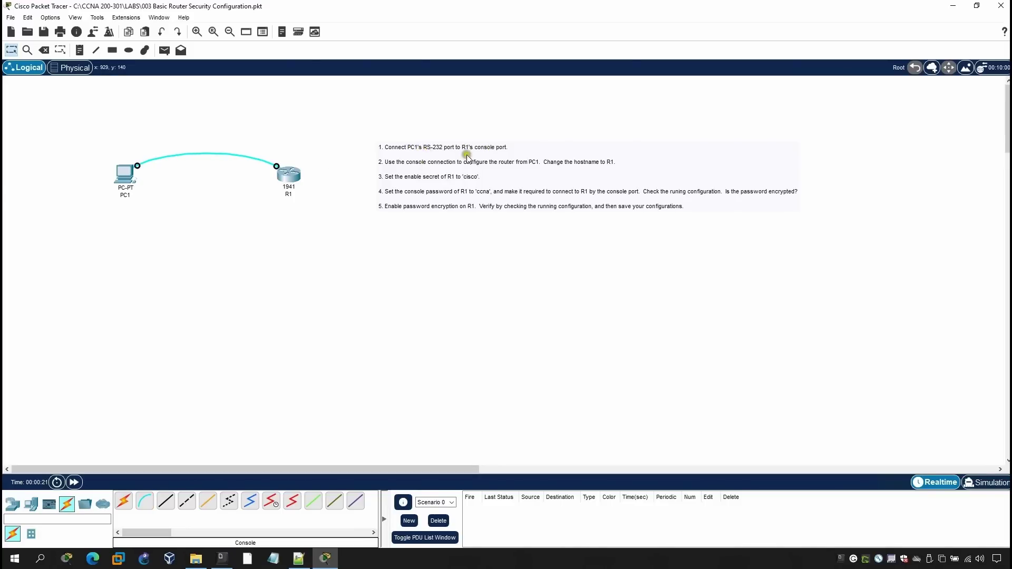
# Launch PC1's Desktop Terminal with default 9600 settings and arrange the windows.
pyautogui.click(124, 181)
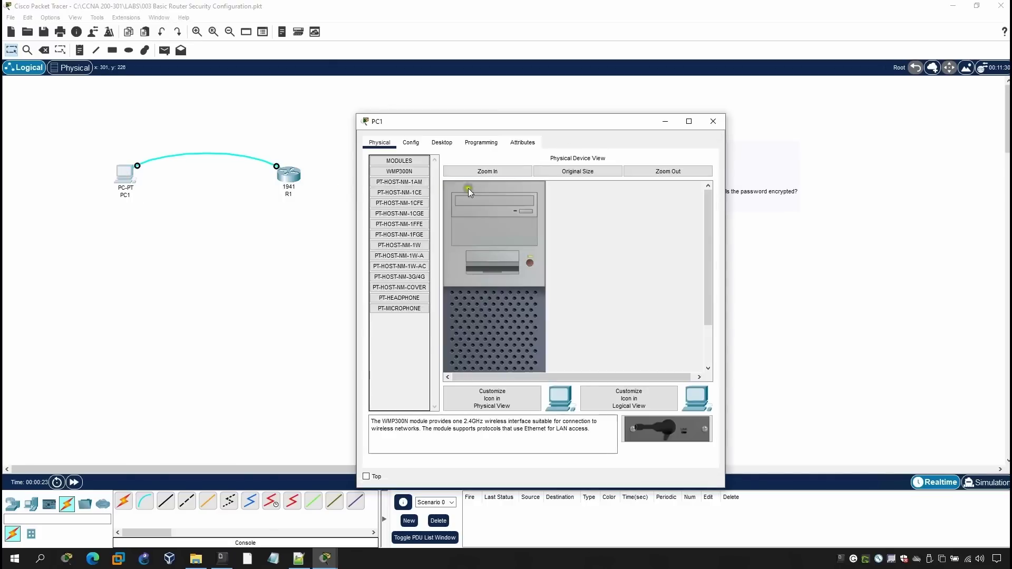
pyautogui.moveTo(614, 115); pyautogui.dragTo(355, 103)
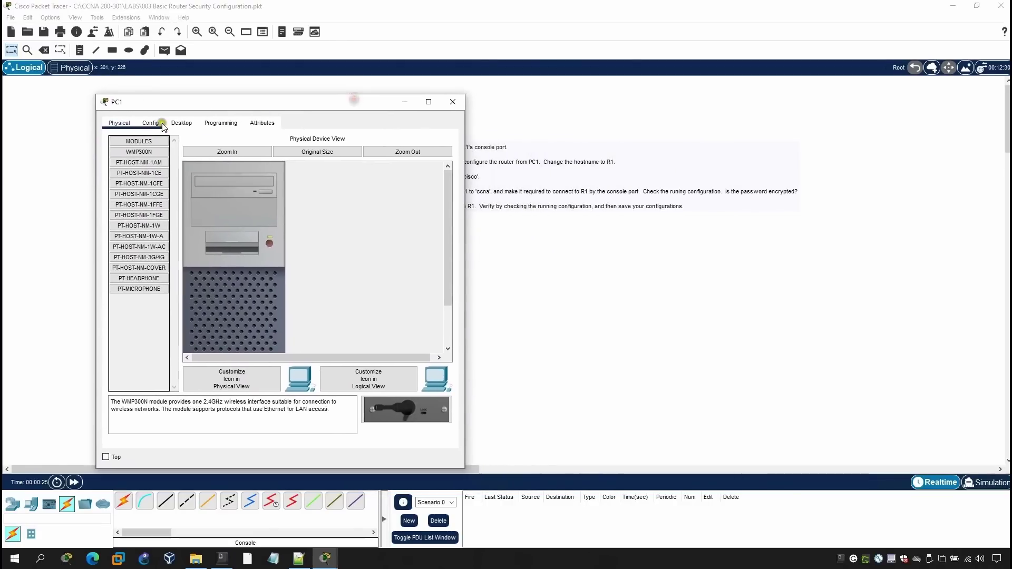
pyautogui.click(181, 123)
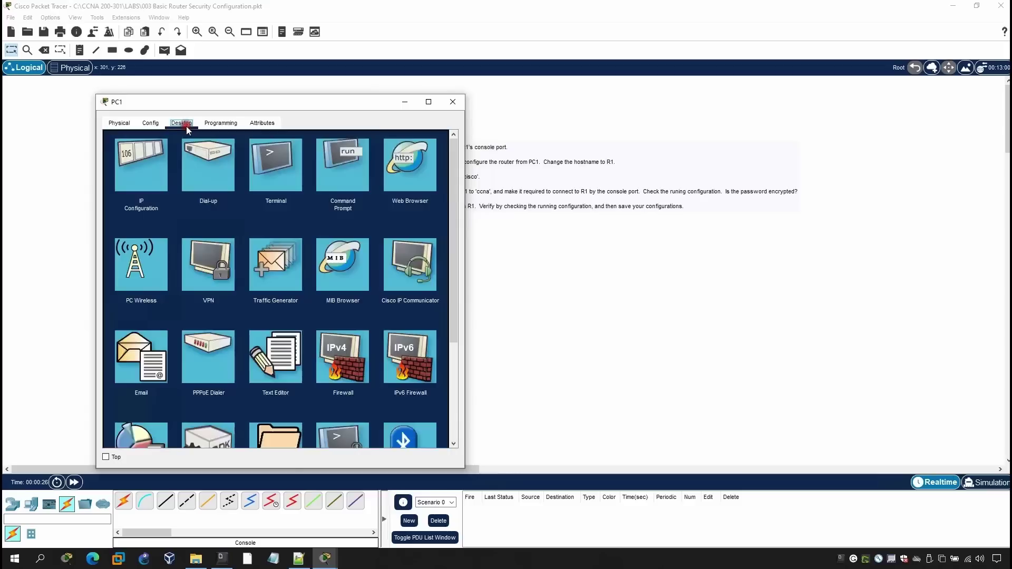
pyautogui.click(276, 166)
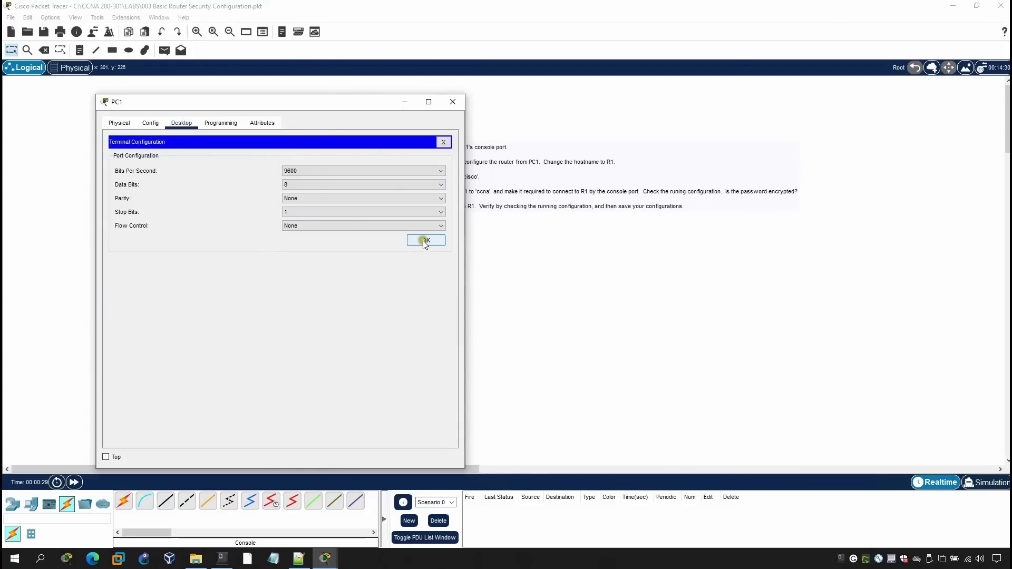
pyautogui.click(423, 242)
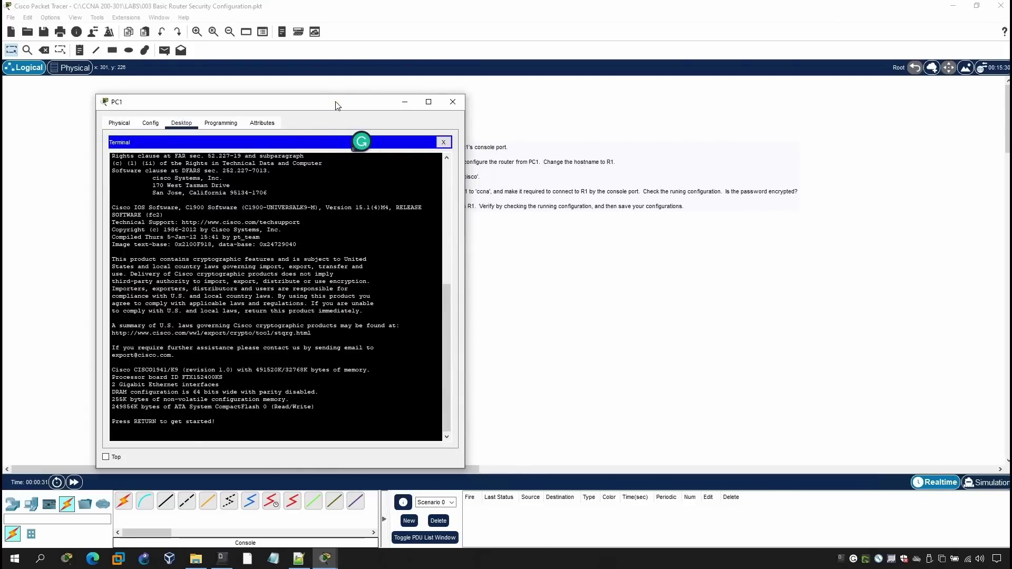
pyautogui.moveTo(332, 101)
pyautogui.mouseDown()
pyautogui.moveTo(730, 120)
pyautogui.moveTo(260, 68)
pyautogui.mouseUp()
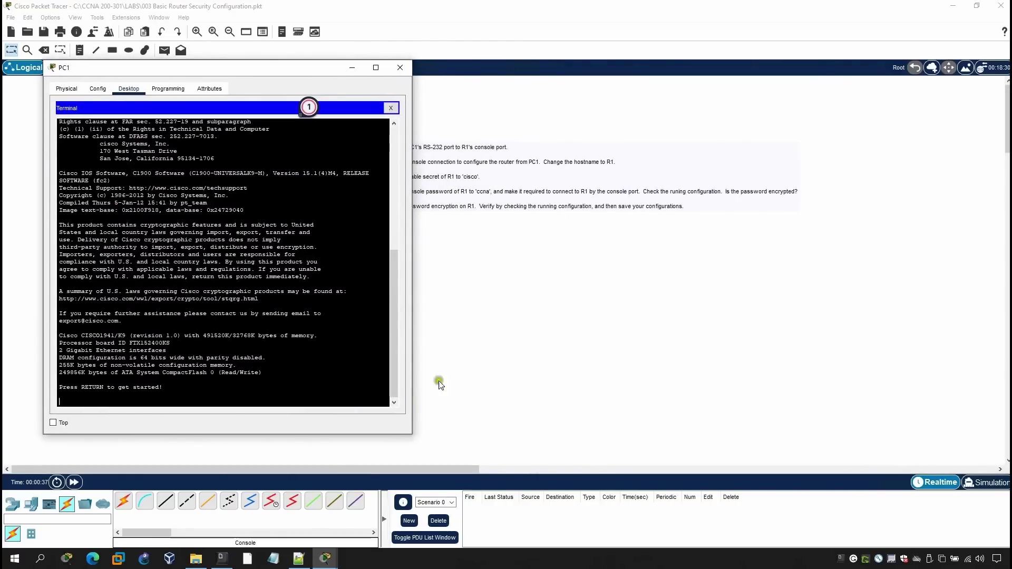
# Enter privileged and global configuration mode, then run 'hostname R1'.
pyautogui.click(243, 371)
pyautogui.press('Return')
pyautogui.press('Return')
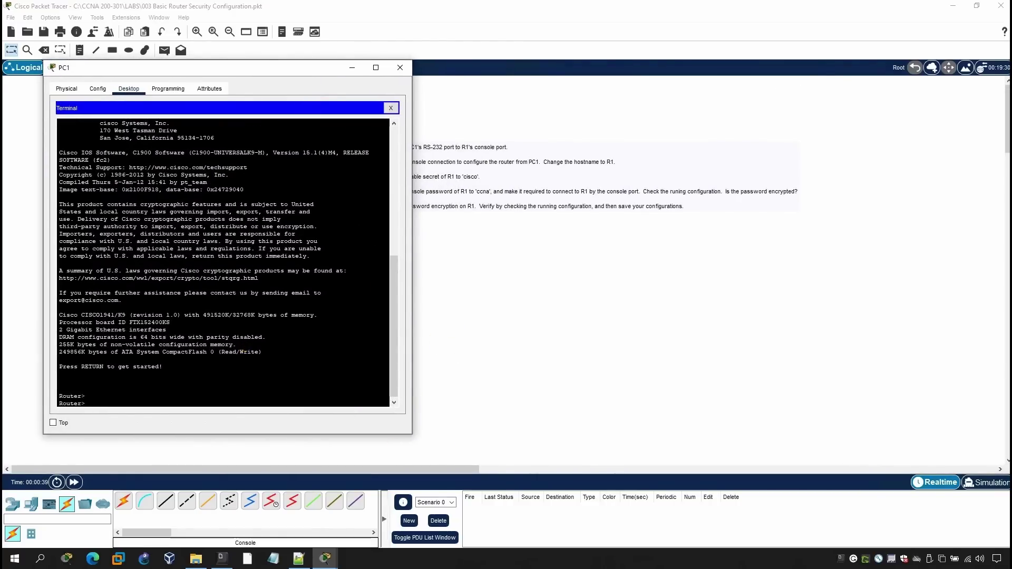
pyautogui.write('en')
pyautogui.press('Return')
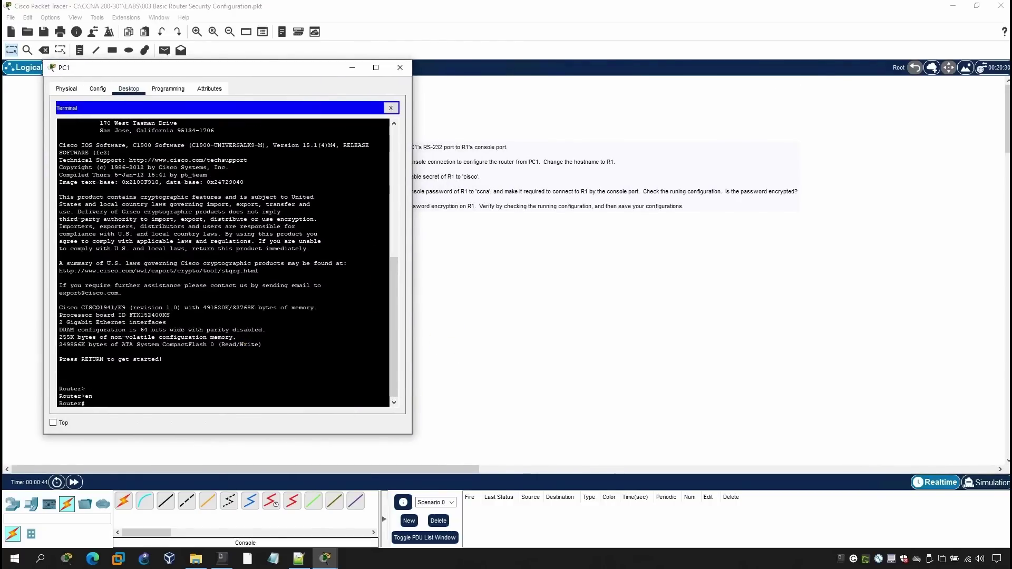
pyautogui.write('os')
pyautogui.write('nf')
pyautogui.press('Tab')
pyautogui.write('t')
pyautogui.press('Return')
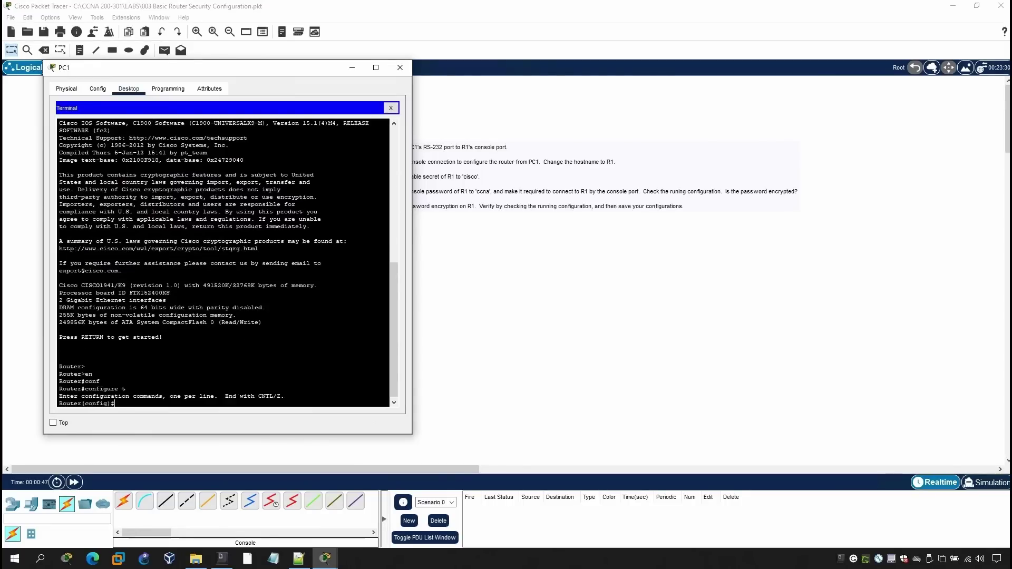
pyautogui.press('Tab')
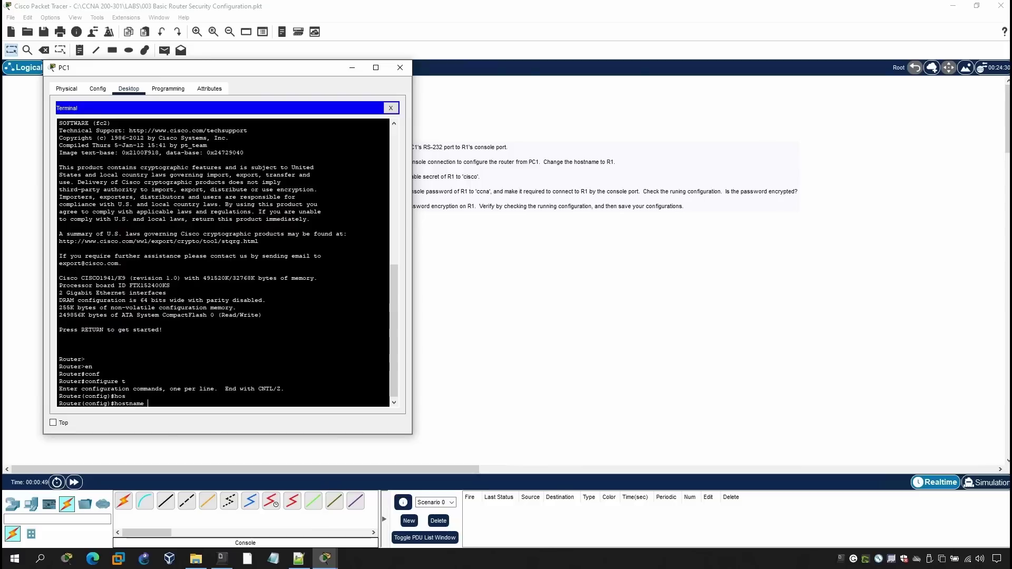
pyautogui.press('Return')
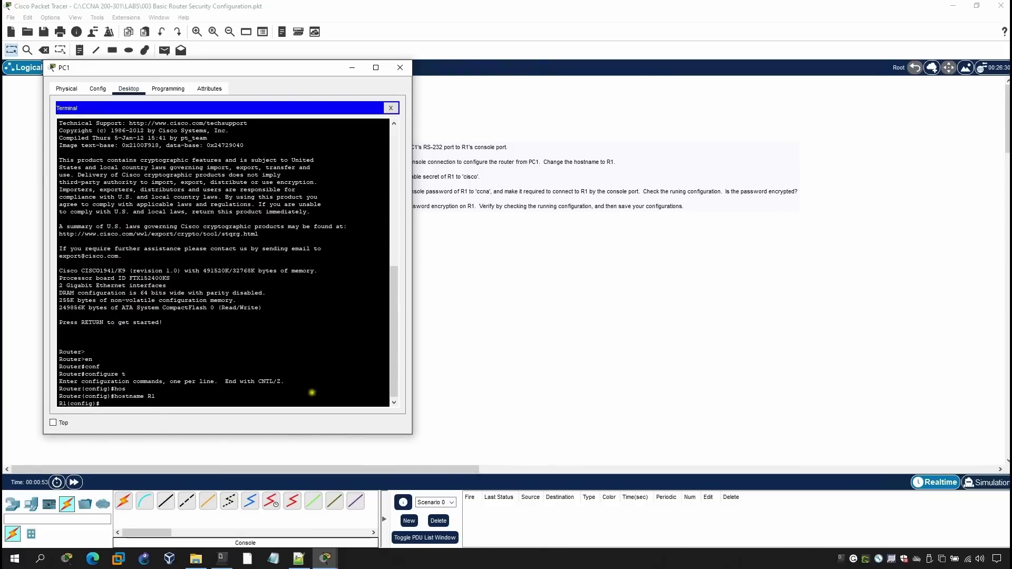
pyautogui.click(305, 71)
pyautogui.moveTo(305, 70); pyautogui.dragTo(633, 225)
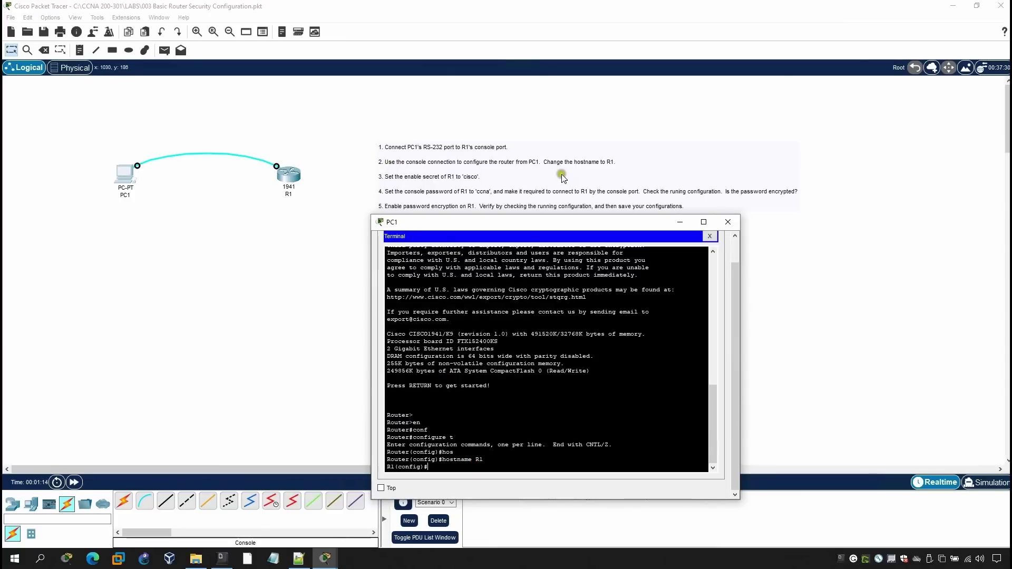
# Run 'enable secret cisco' at the R1(config)# prompt.
pyautogui.click(505, 417)
pyautogui.press('Tab')
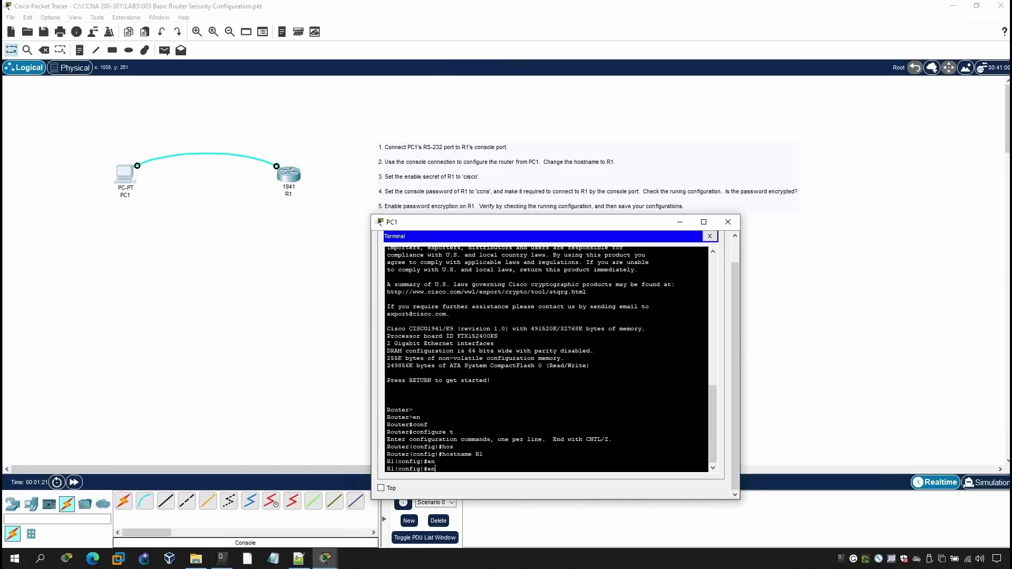
pyautogui.write('l')
pyautogui.press('Tab')
pyautogui.write('se')
pyautogui.press('Tab')
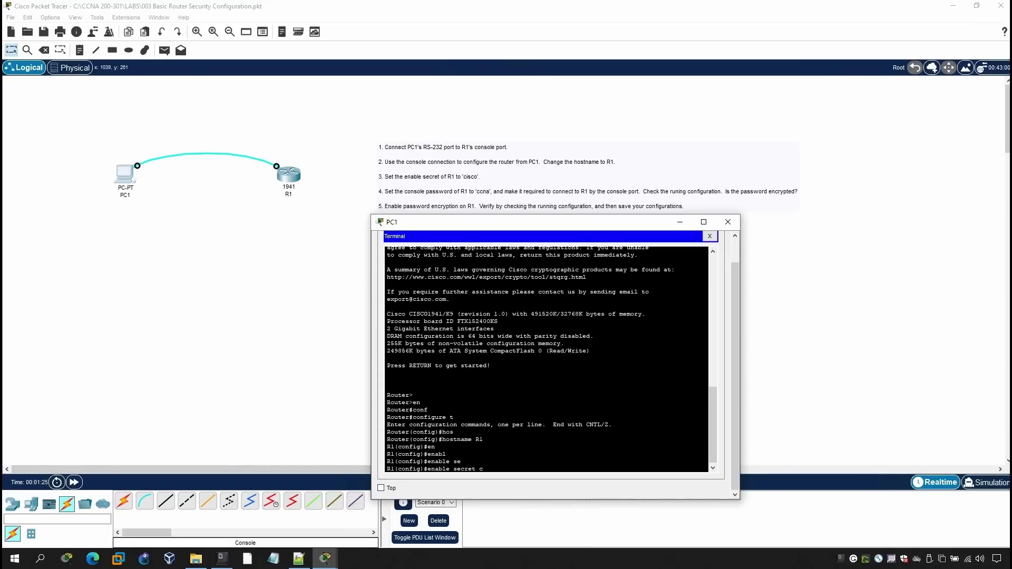
pyautogui.write('o')
pyautogui.press('Return')
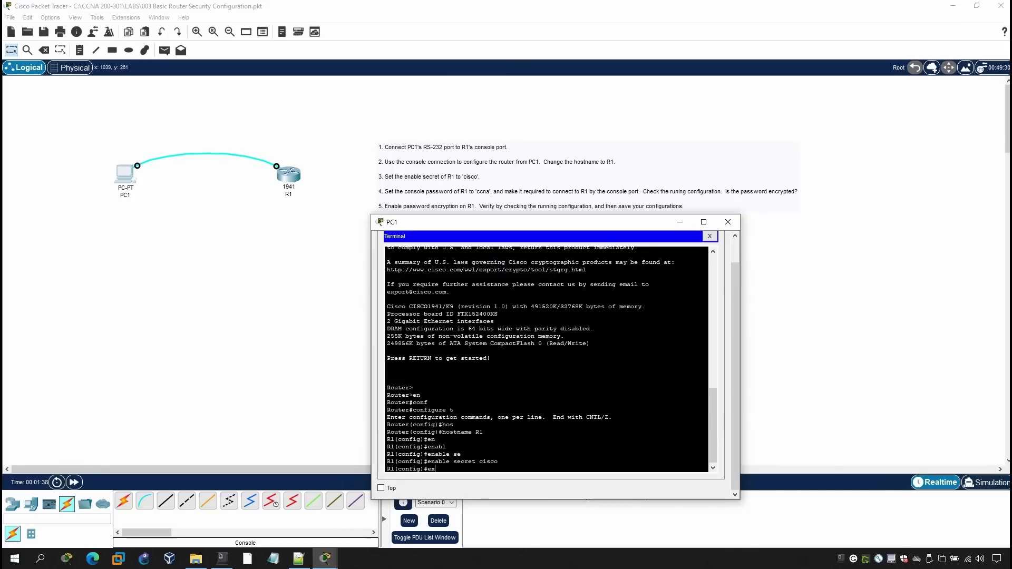
# Log out of R1 and back into privileged mode with the enable secret.
pyautogui.press('Return')
pyautogui.write('exit')
pyautogui.press('Return')
pyautogui.press('Return')
pyautogui.write('en')
pyautogui.press('Return')
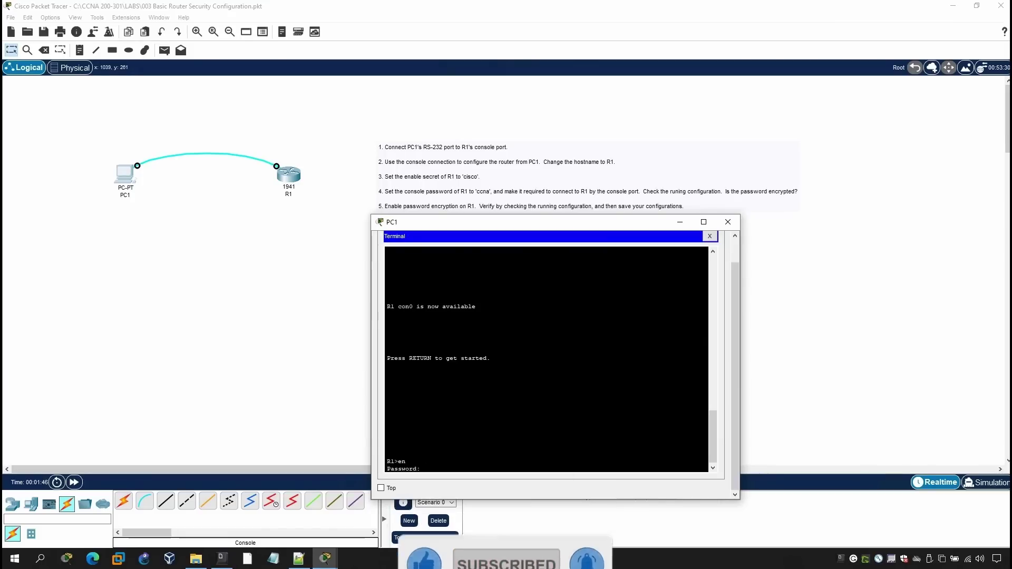
pyautogui.write('cisco')
pyautogui.press('Return')
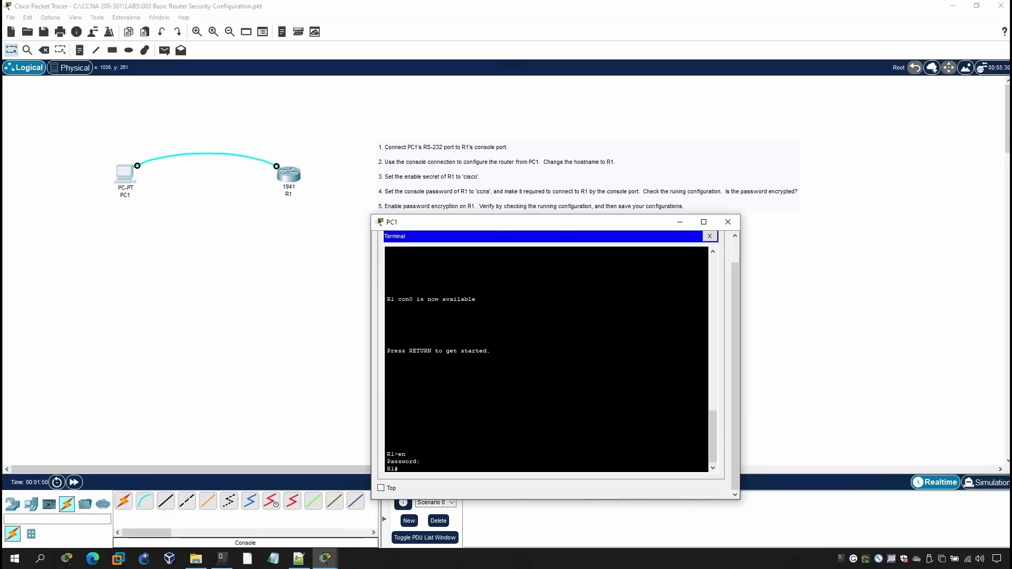
pyautogui.write('con')
# Run 'configure terminal' and begin 'line console 0'.
pyautogui.press('Tab')
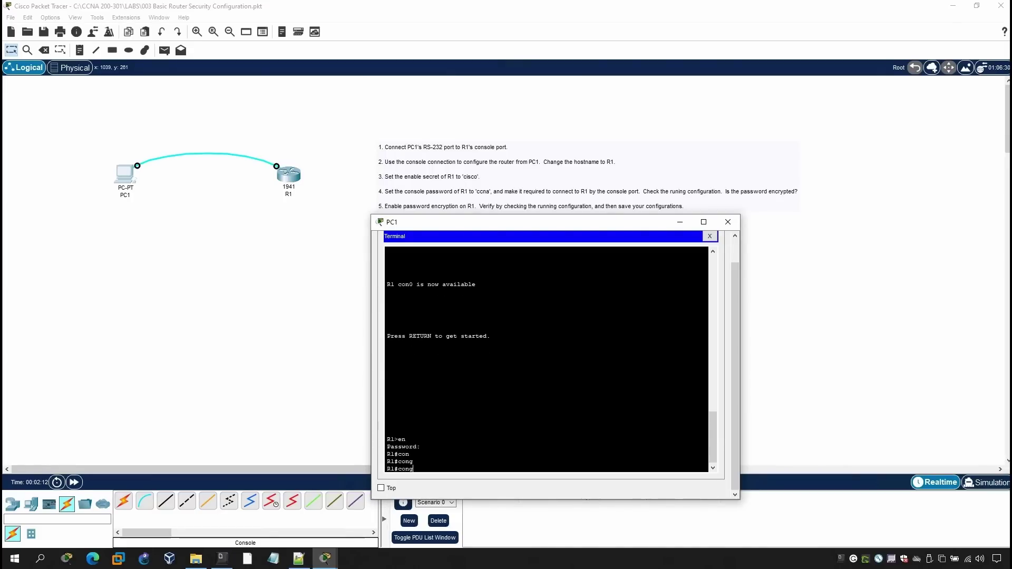
pyautogui.press('BackSpace')
pyautogui.write('f')
pyautogui.press('Tab')
pyautogui.press('Return')
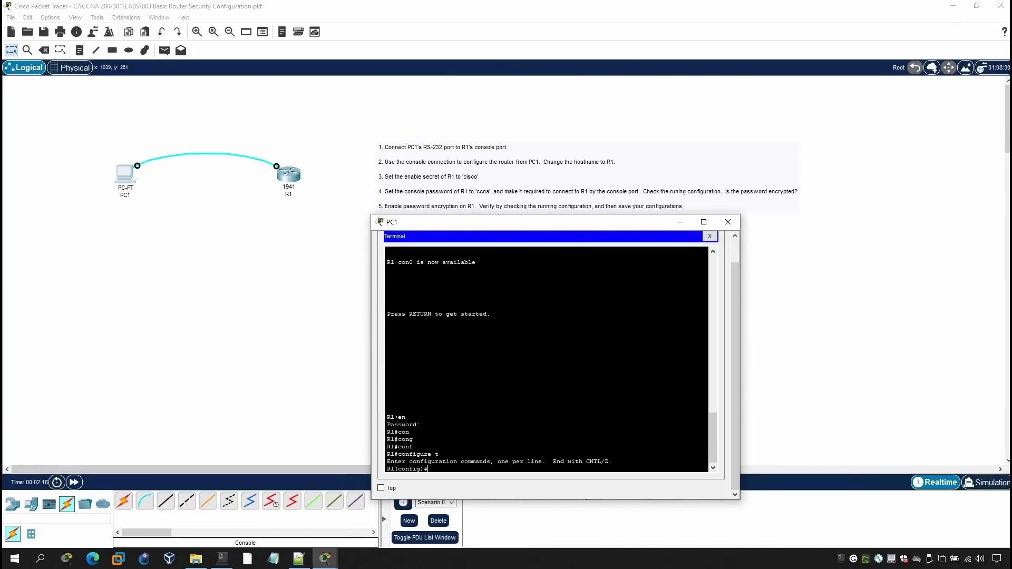
pyautogui.write('lin')
pyautogui.press('Tab')
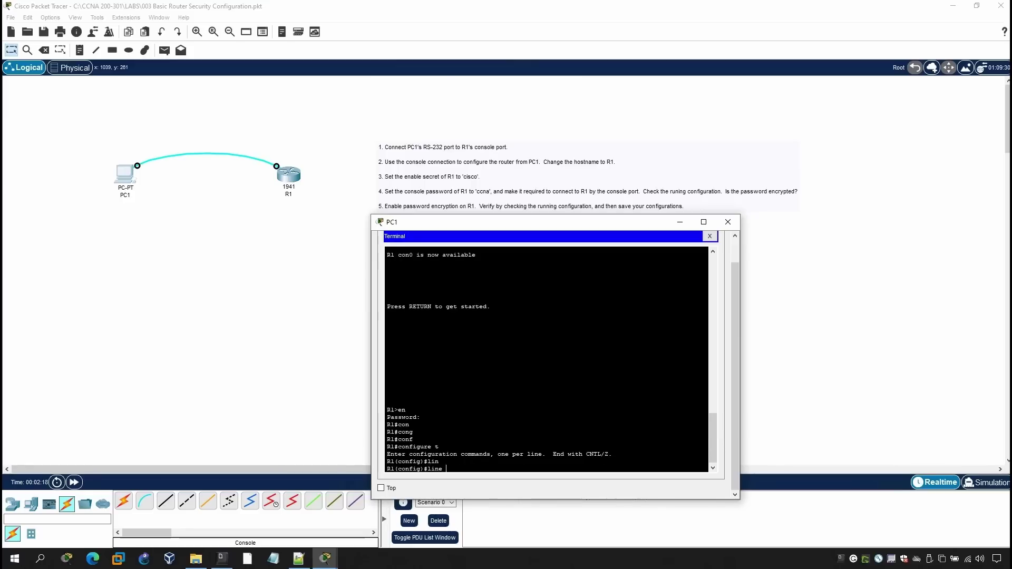
pyautogui.write('on')
pyautogui.press('Tab')
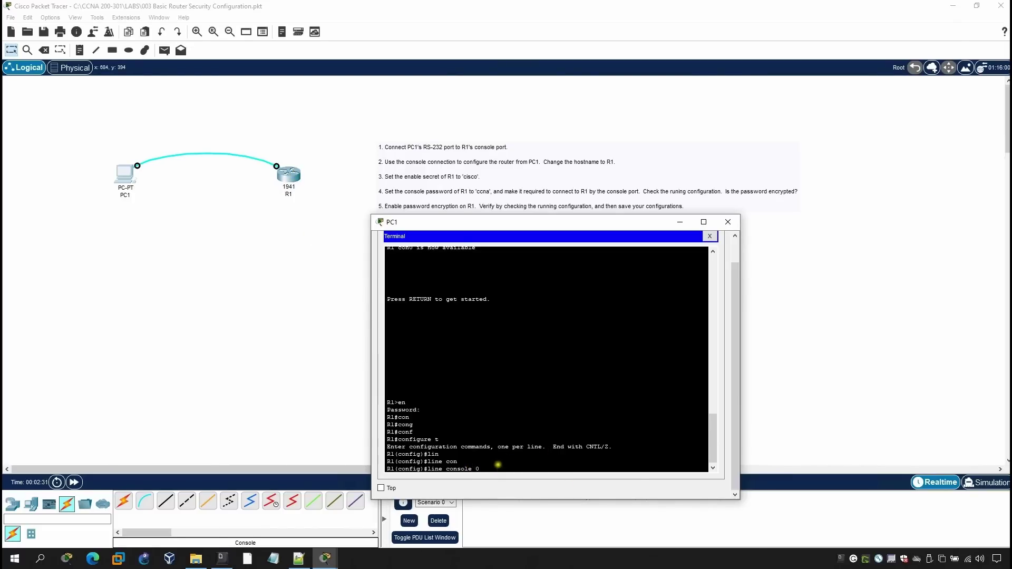
pyautogui.click(542, 457)
pyautogui.press('Return')
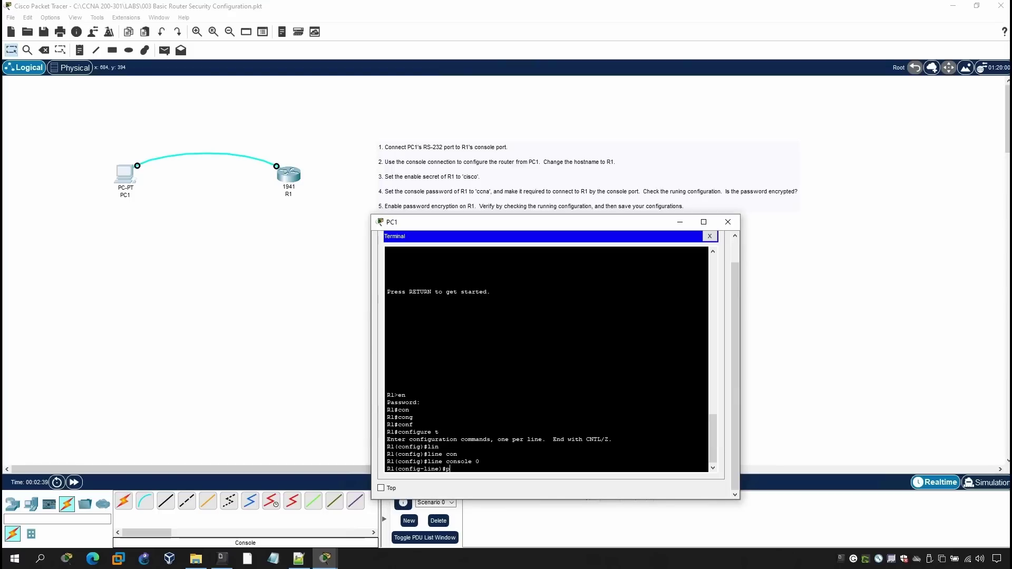
pyautogui.press('Tab')
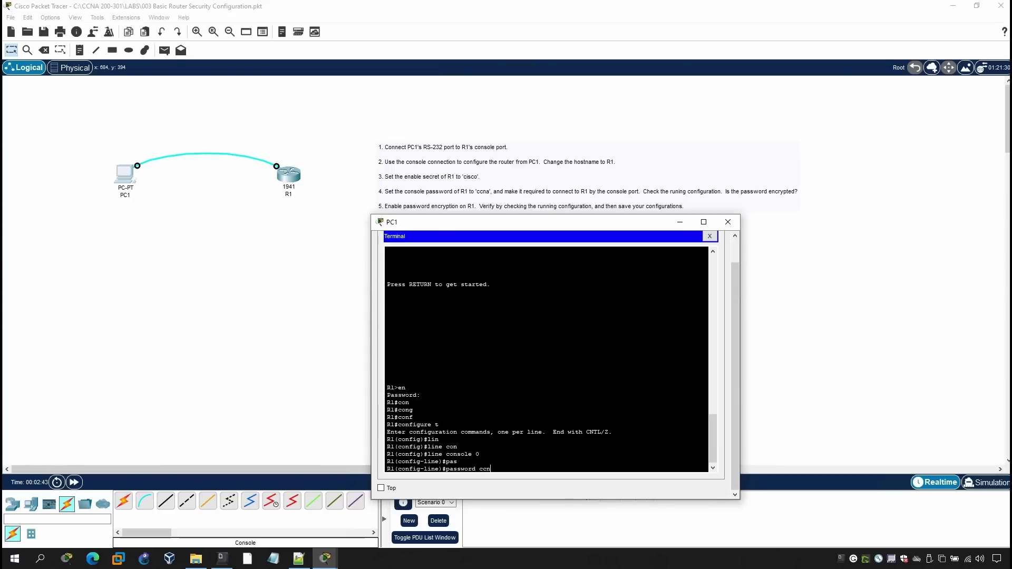
pyautogui.press('Return')
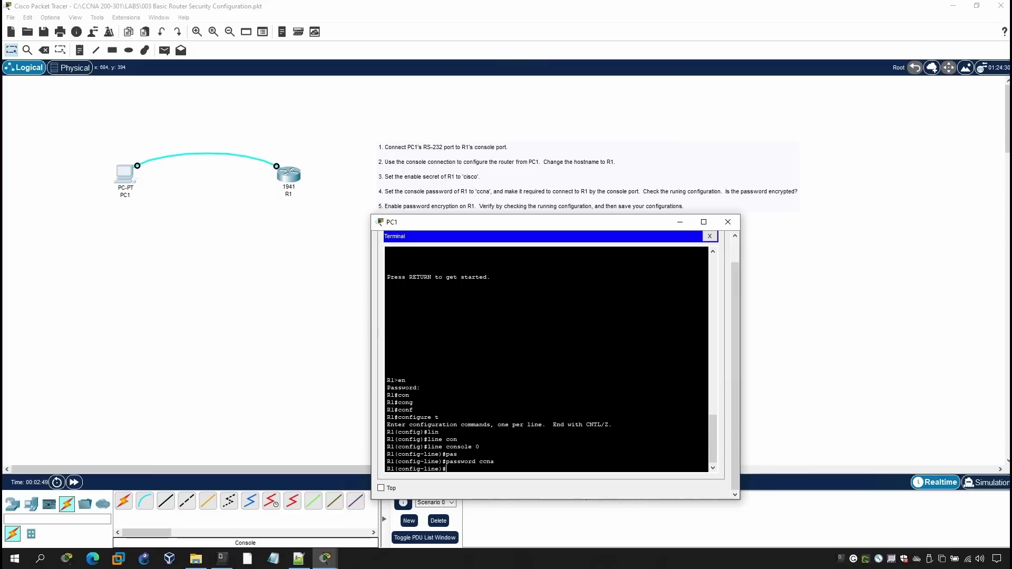
pyautogui.write('log')
pyautogui.press('Tab')
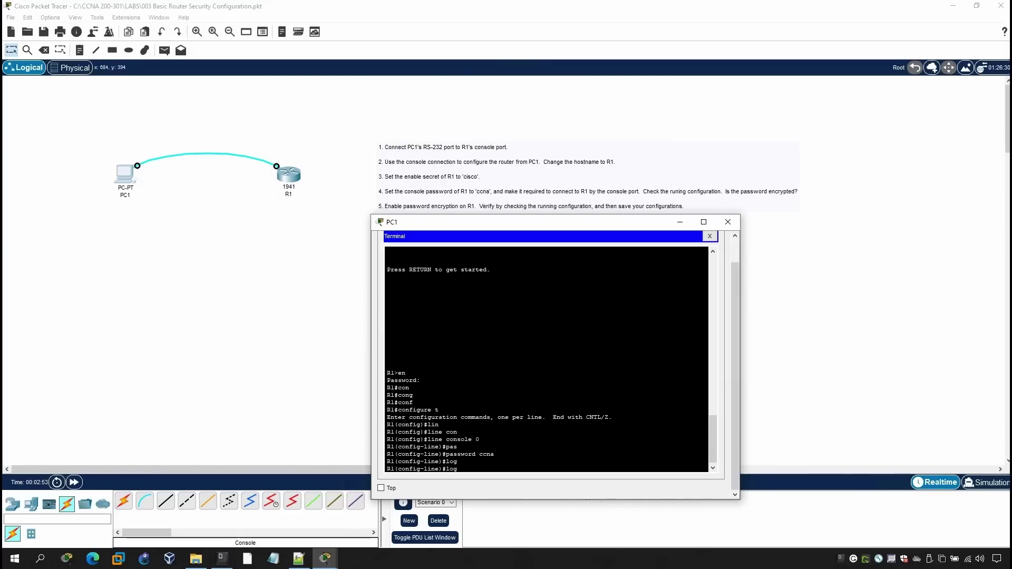
pyautogui.write('in')
pyautogui.press('Return')
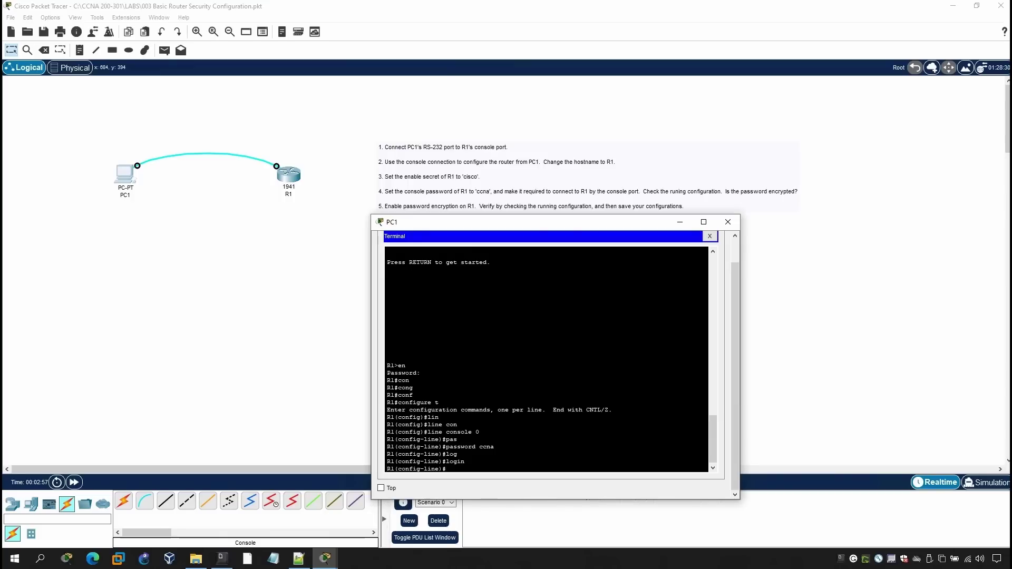
pyautogui.write('t')
# Exit line and global configuration back to the privileged prompt.
pyautogui.press('Return')
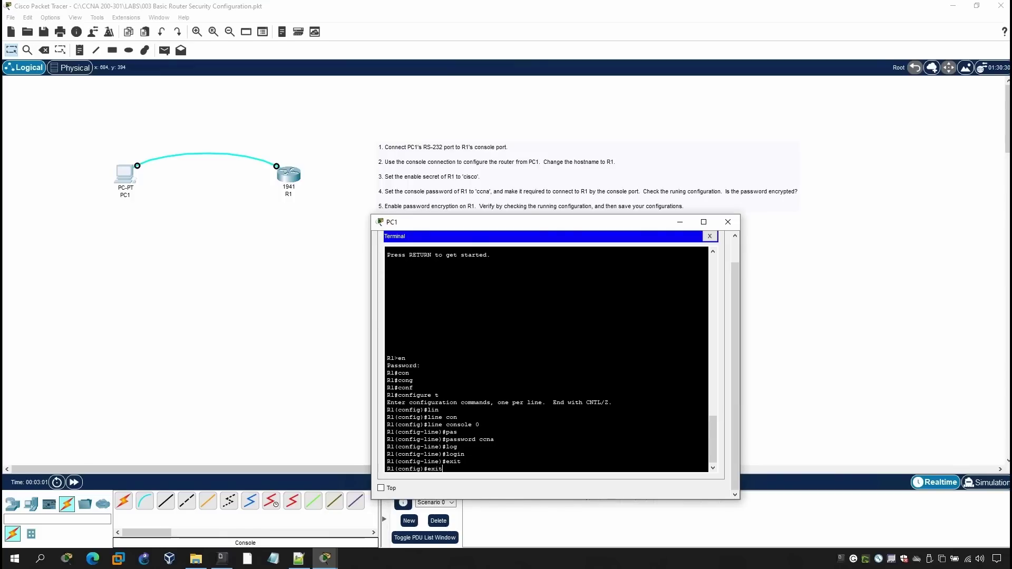
pyautogui.press('Return')
pyautogui.press('Return')
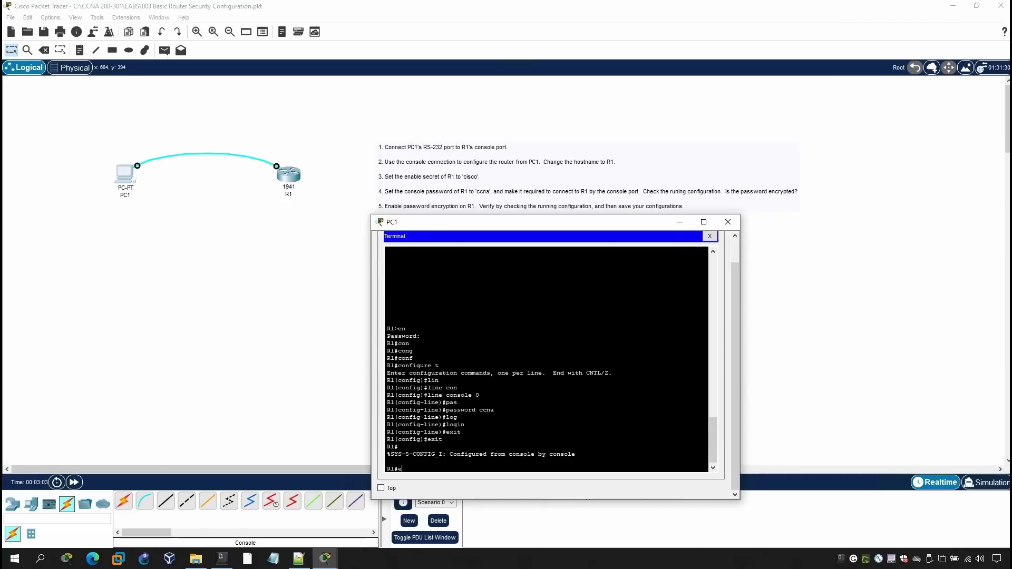
pyautogui.write('t')
pyautogui.press('Return')
pyautogui.press('Return')
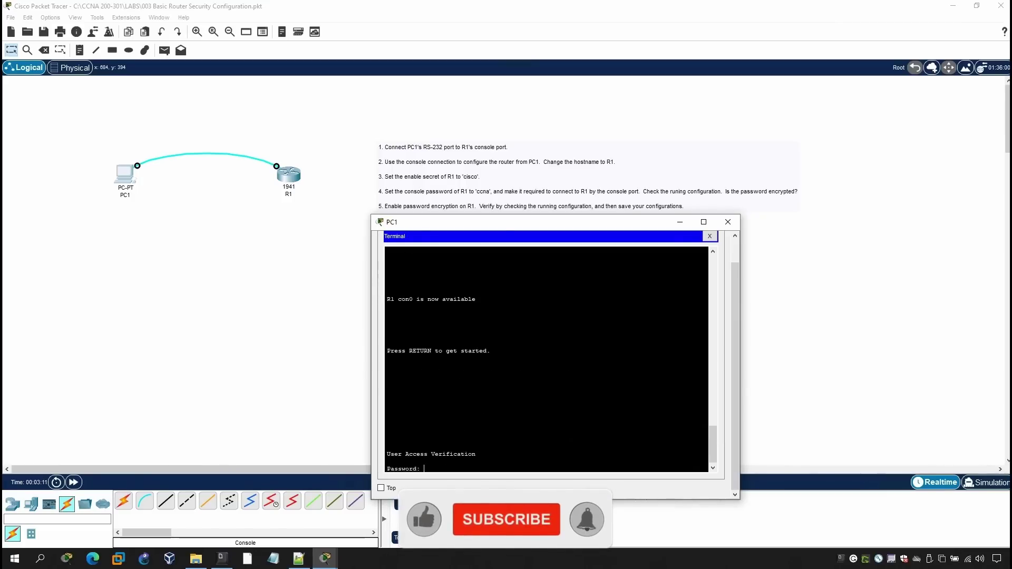
# Close and reopen PC1's terminal, reconnecting to R1 with default settings.
pyautogui.click(709, 236)
pyautogui.click(730, 228)
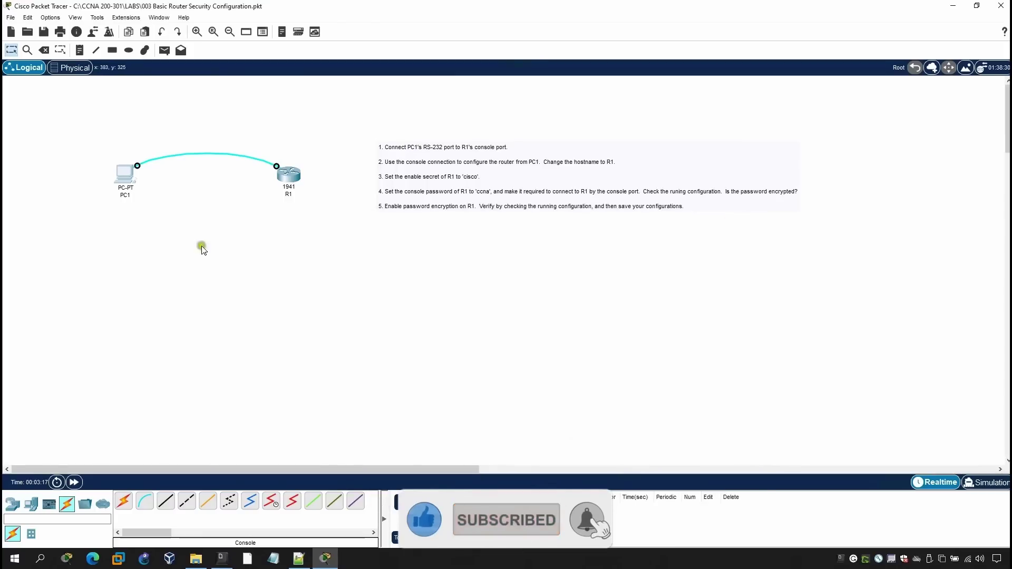
pyautogui.click(122, 176)
pyautogui.click(541, 178)
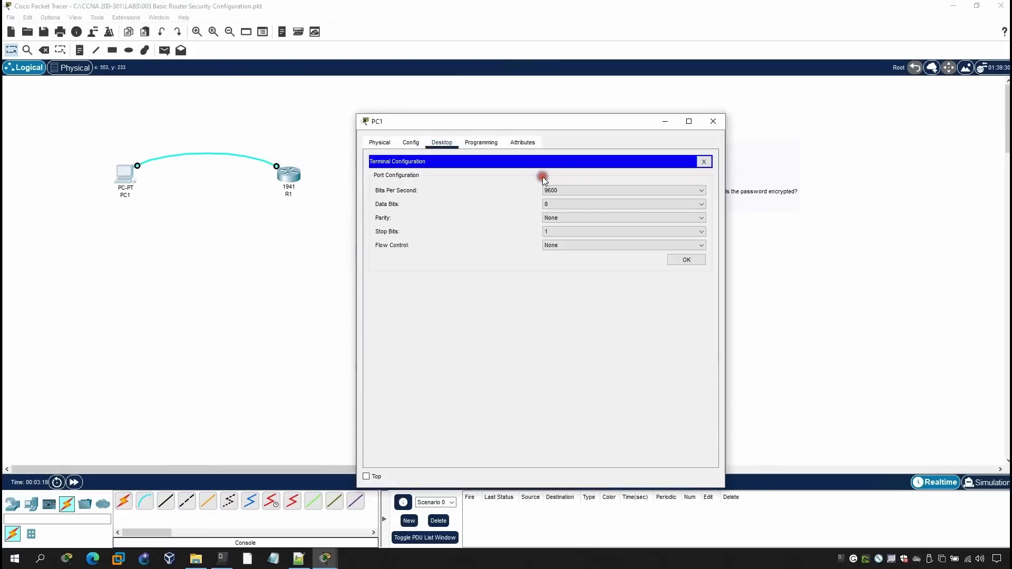
pyautogui.click(672, 260)
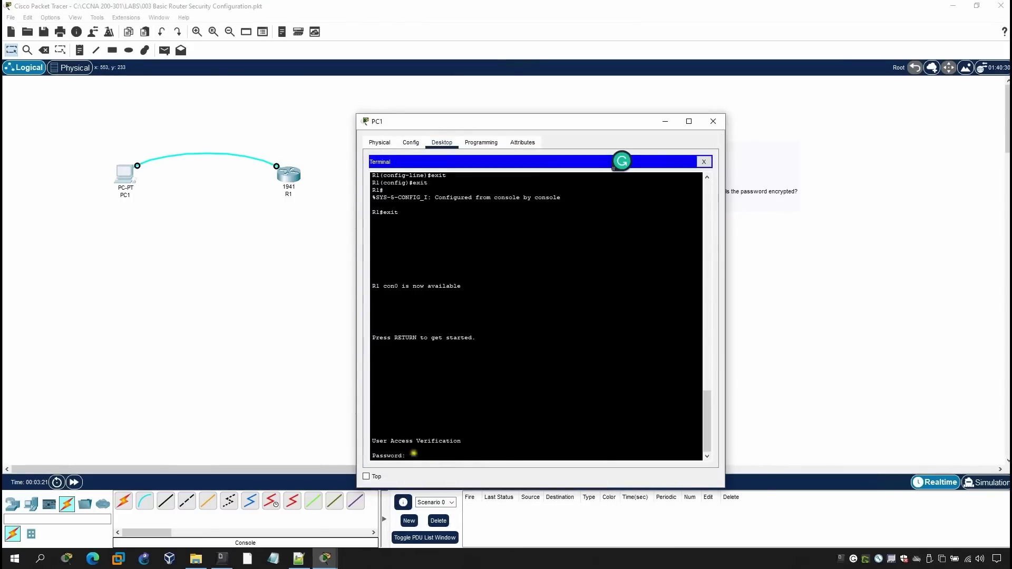
pyautogui.moveTo(474, 444); pyautogui.dragTo(362, 433)
pyautogui.click(476, 444)
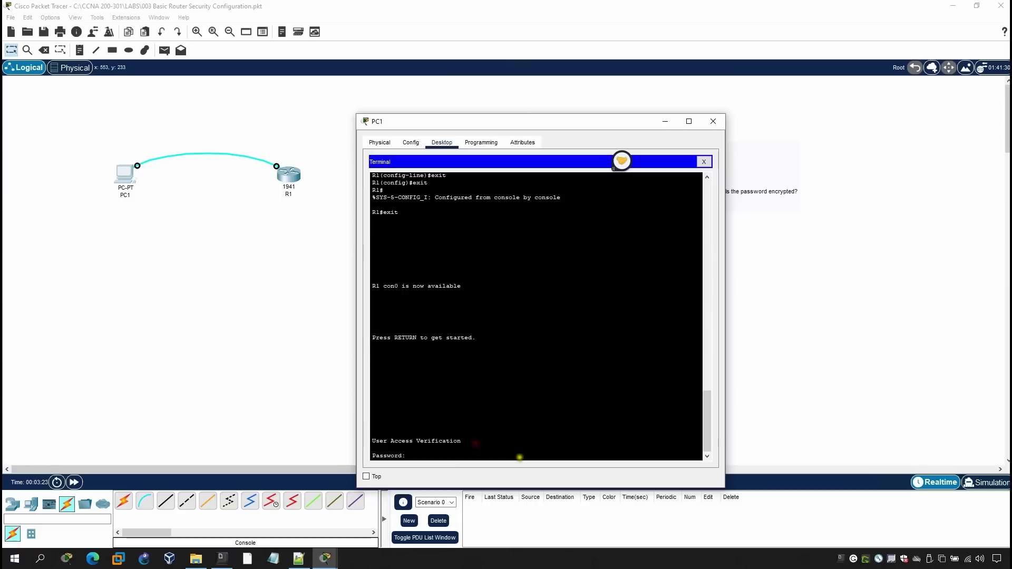
pyautogui.click(622, 161)
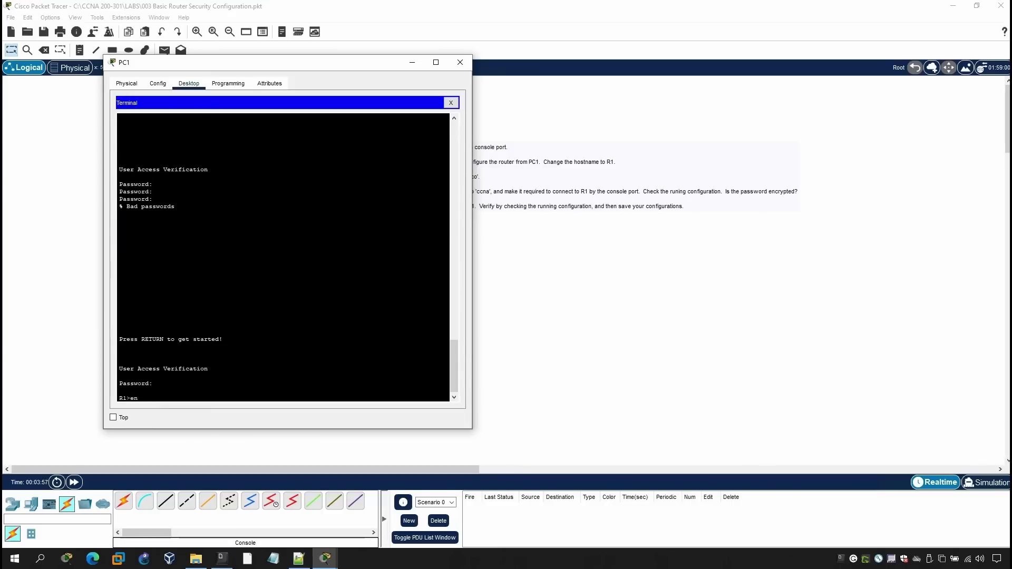
pyautogui.press('Return')
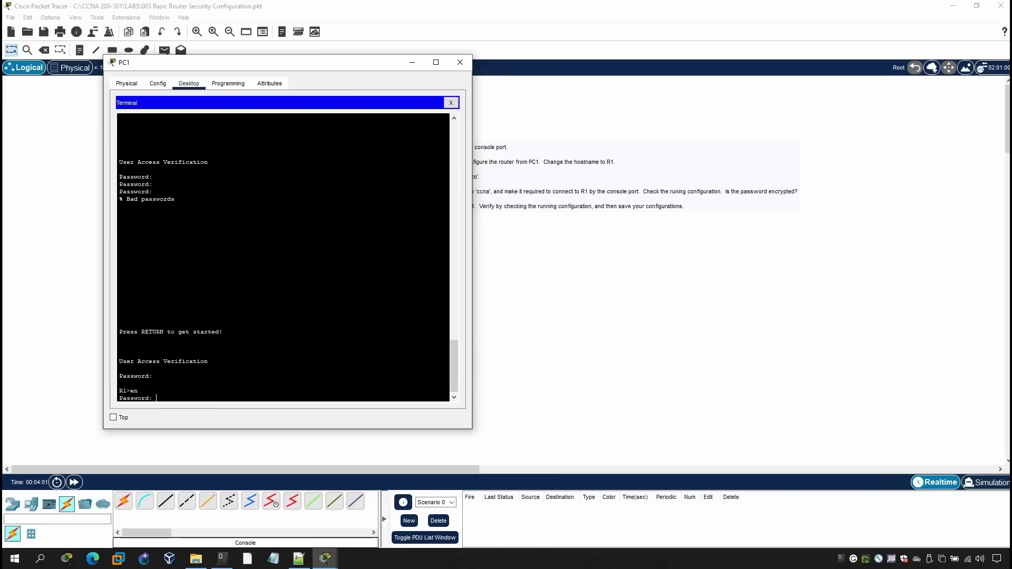
pyautogui.press('Return')
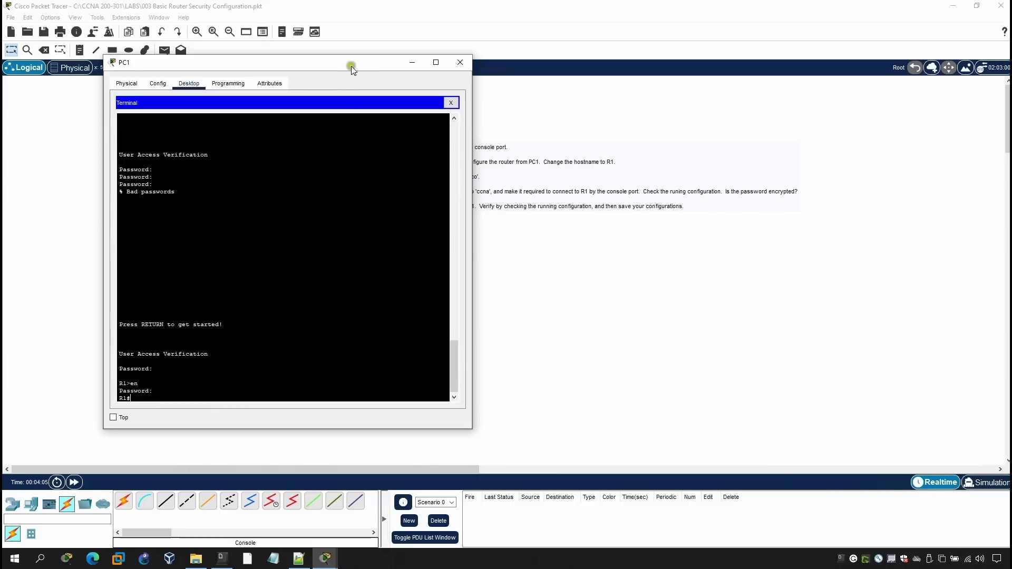
# Run 'show running-config' and highlight the hashed enable secret line.
pyautogui.moveTo(351, 63); pyautogui.dragTo(291, 61)
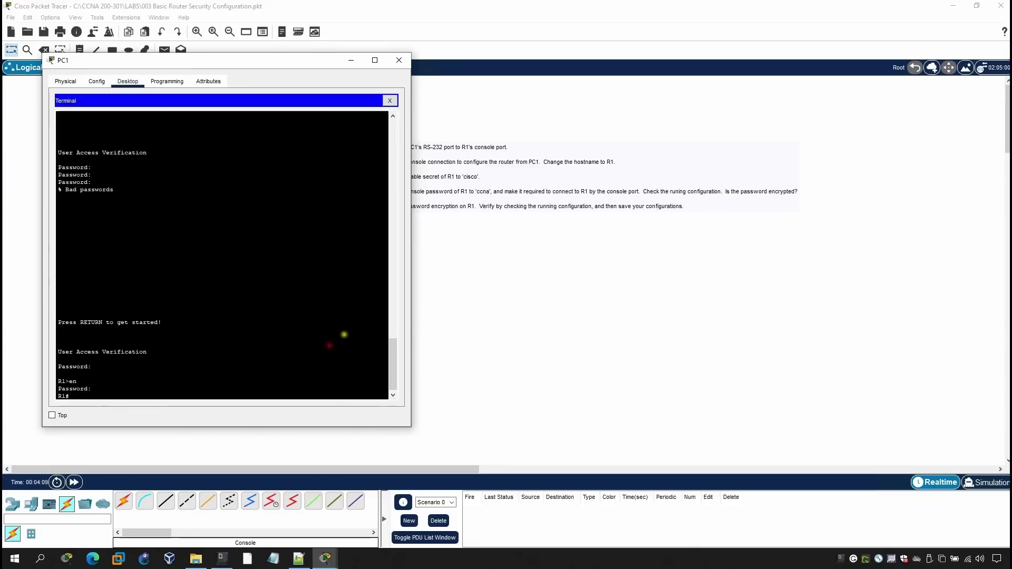
pyautogui.write('sh')
pyautogui.press('Tab')
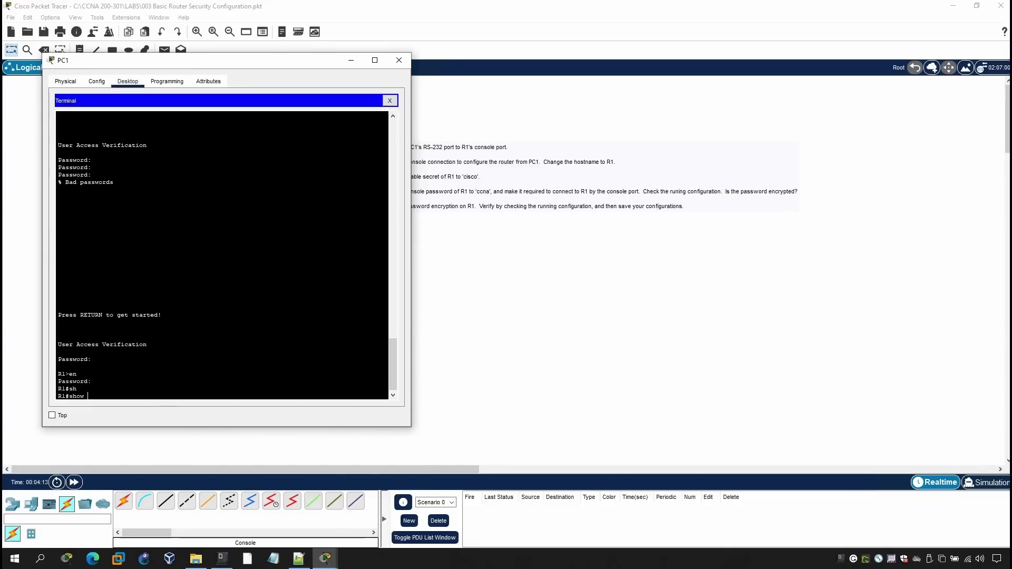
pyautogui.write('n')
pyautogui.press('Tab')
pyautogui.press('Return')
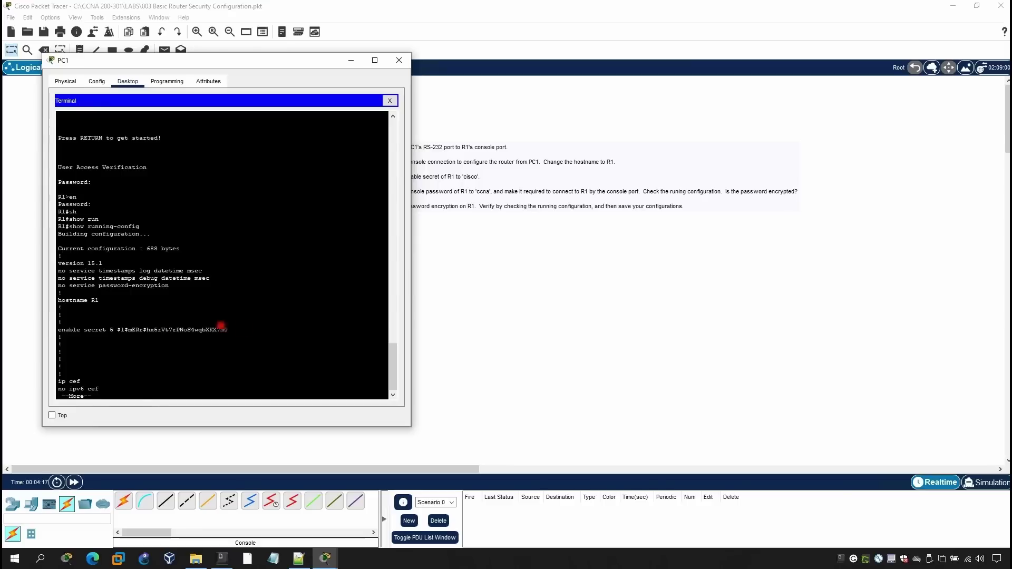
pyautogui.moveTo(195, 329); pyautogui.dragTo(57, 331)
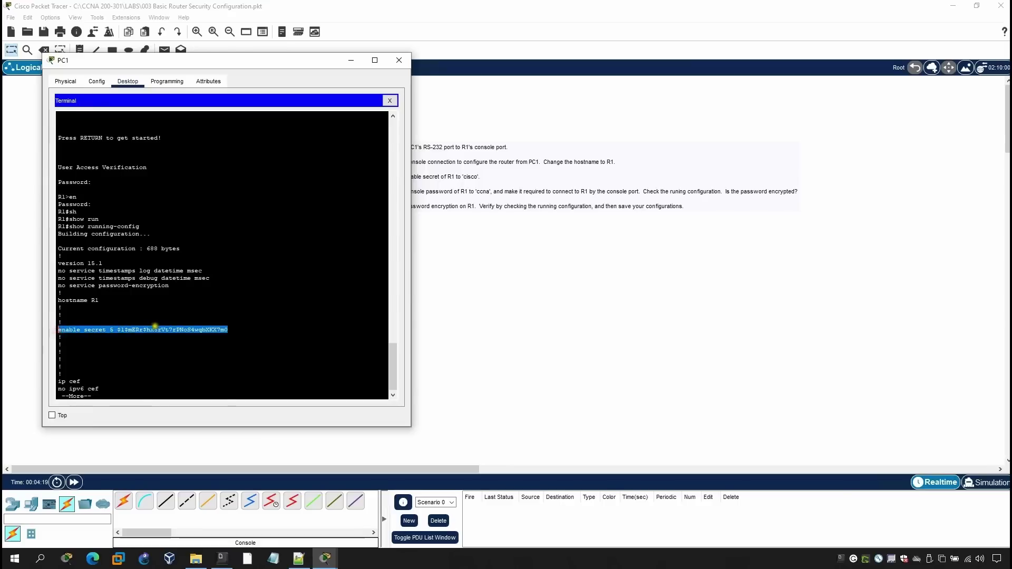
pyautogui.click(115, 330)
pyautogui.moveTo(113, 330); pyautogui.dragTo(164, 330)
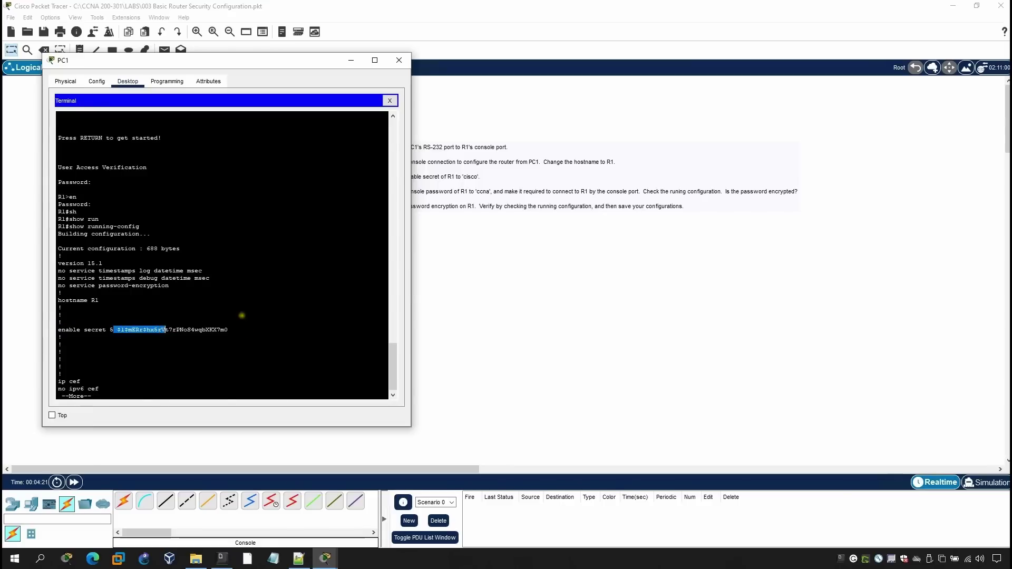
pyautogui.press('space')
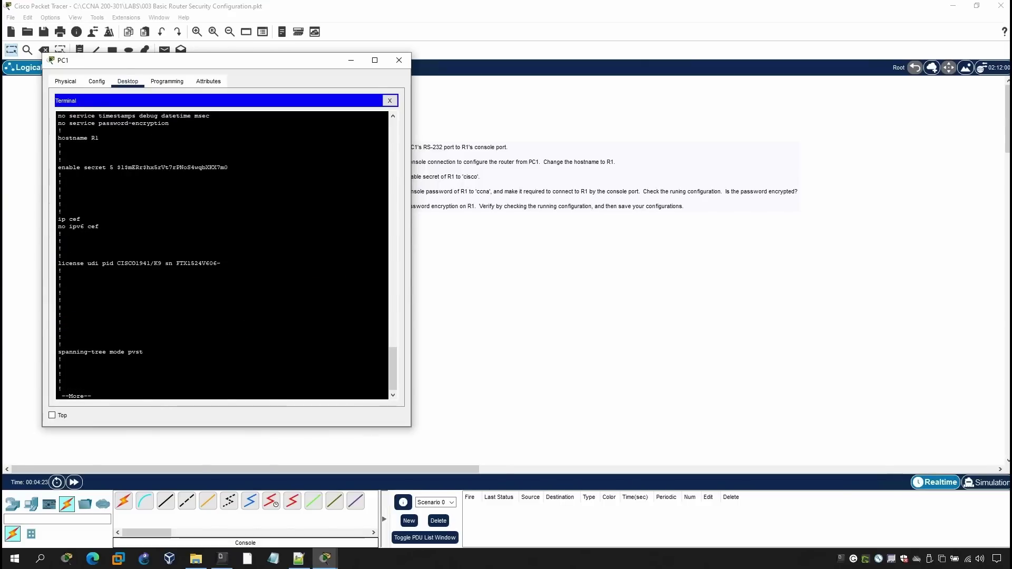
pyautogui.press('space')
pyautogui.press('space')
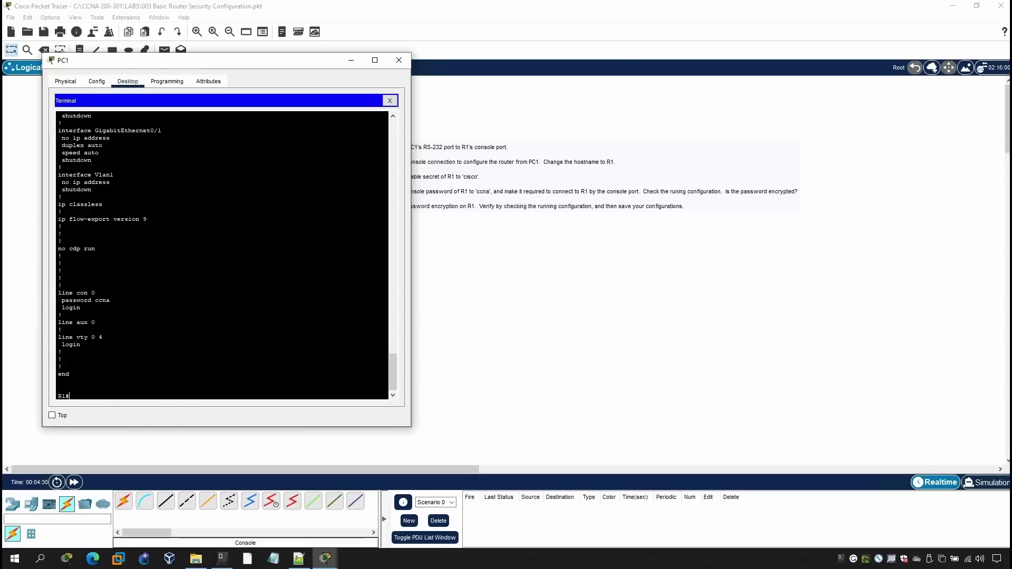
pyautogui.moveTo(57, 293)
pyautogui.mouseDown()
pyautogui.moveTo(134, 305)
pyautogui.moveTo(57, 298)
pyautogui.mouseUp()
pyautogui.click(136, 308)
pyautogui.click(108, 300)
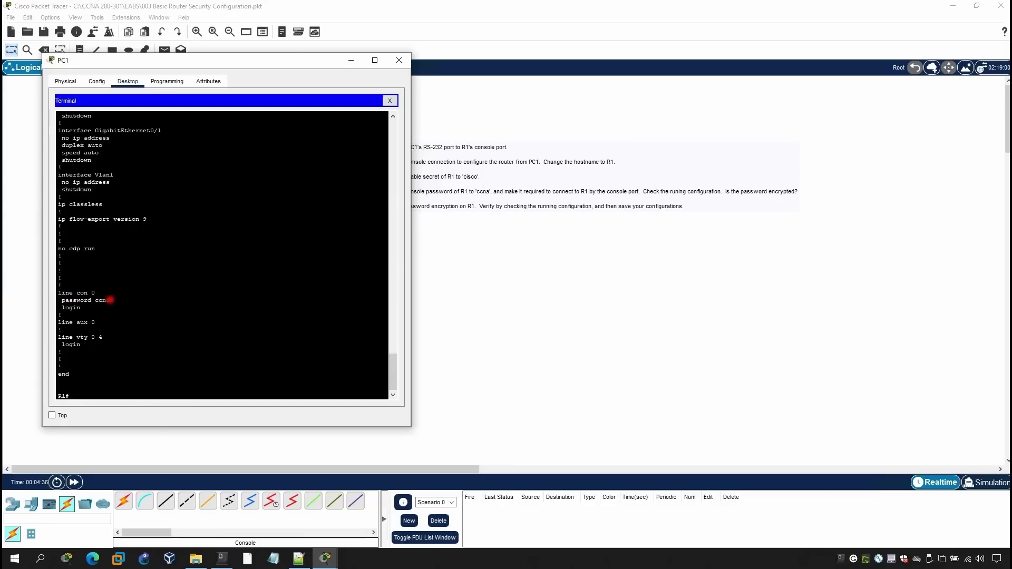